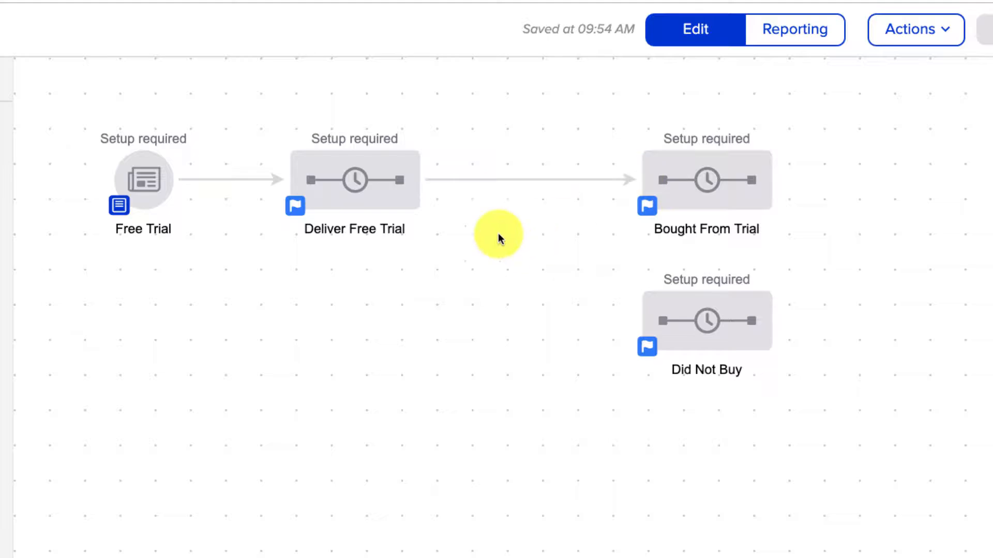
Connect the Deliver Free Trial sequence to the Did Not Buy sequence
left_click_drag(419, 179, 688, 337)
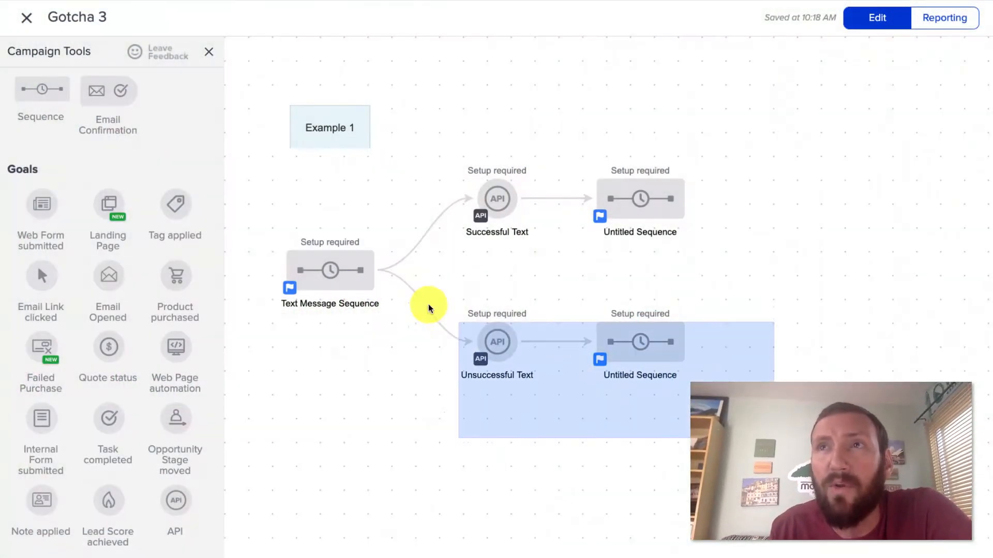
Move the Text Message Sequence in Example 1 slightly farther from the two API goals
left_click_drag(428, 309, 257, 166)
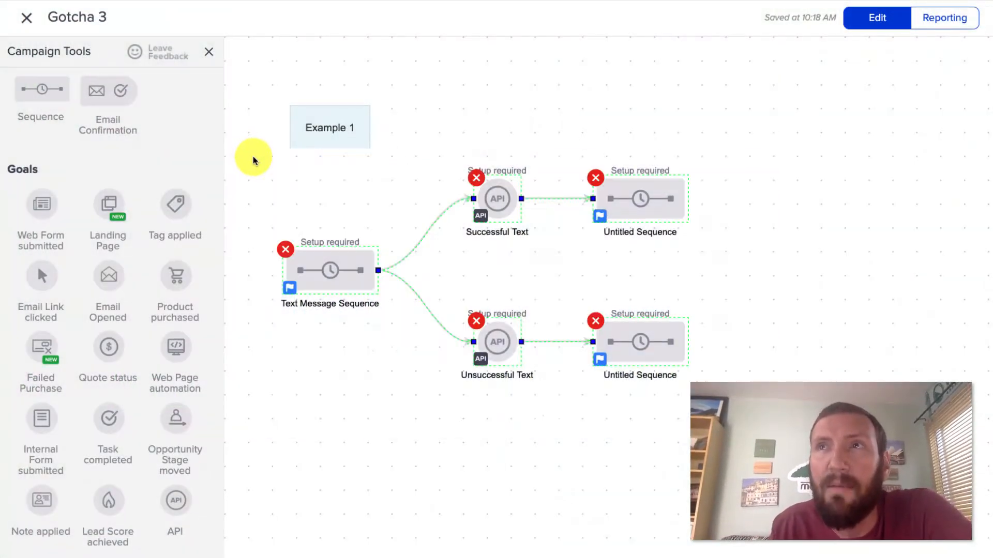
left_click(378, 396)
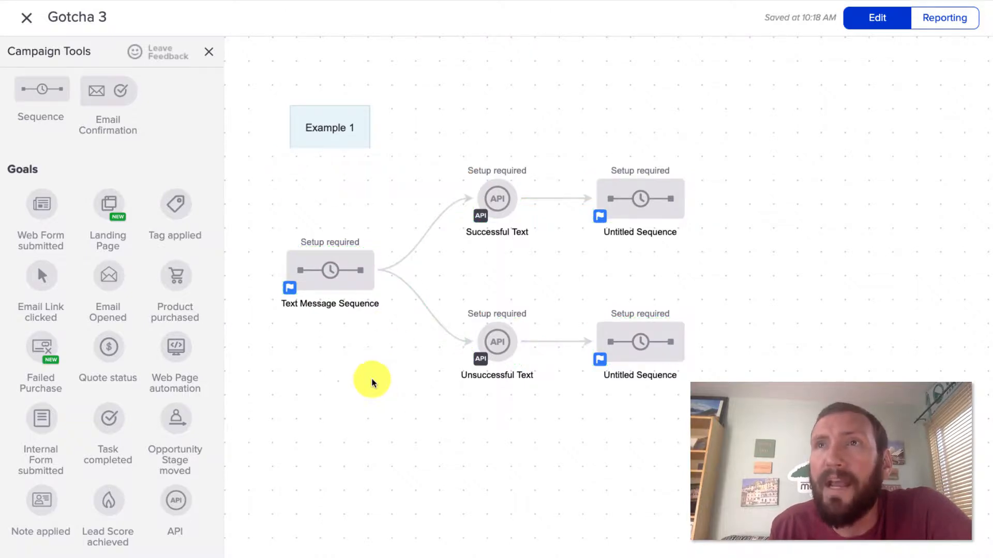
left_click_drag(317, 278, 306, 275)
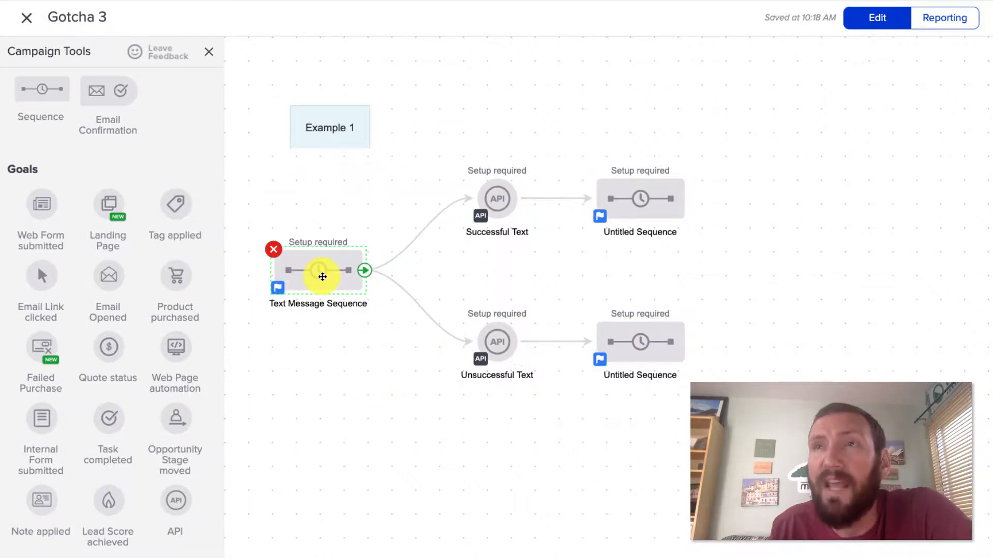
left_click_drag(427, 134, 549, 438)
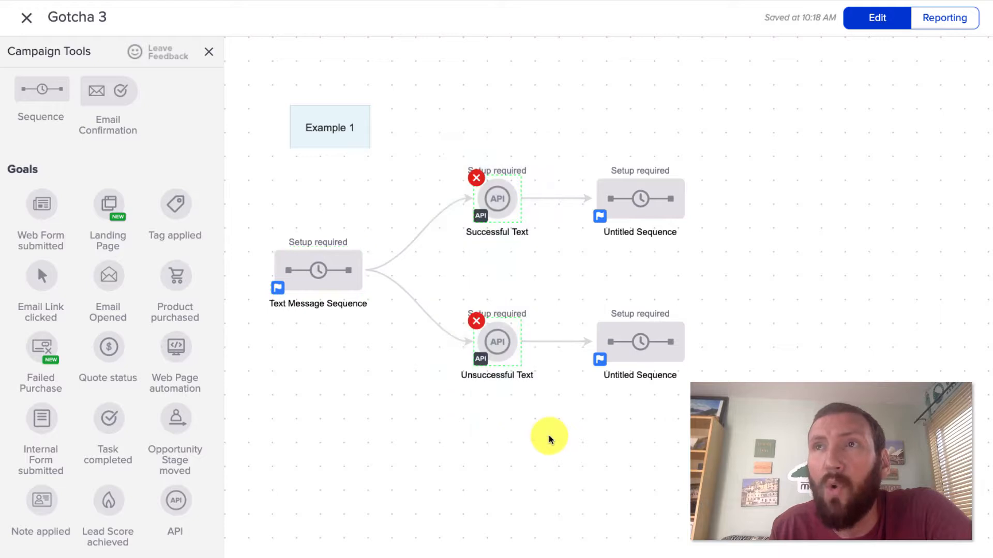
left_click(549, 438)
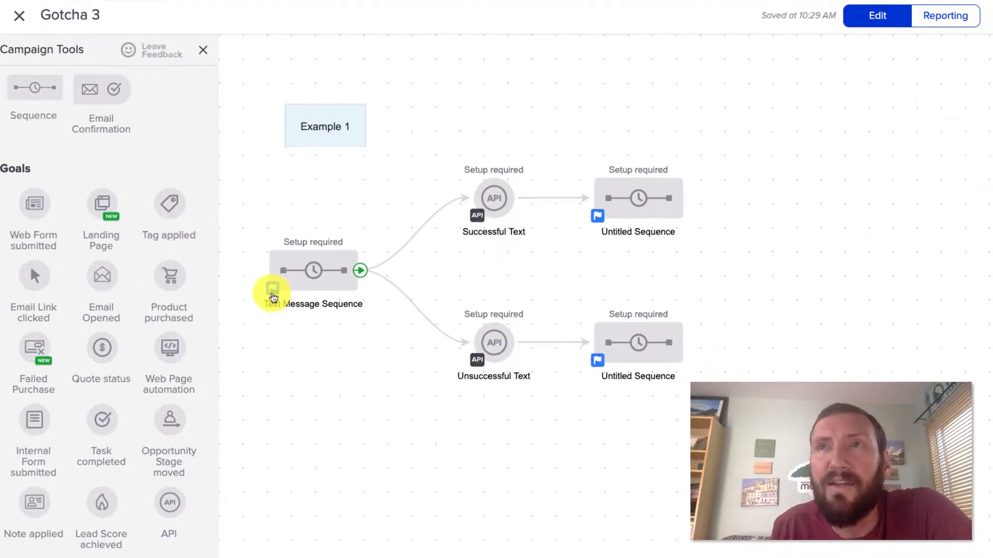
Review what the Text Message Sequence does when a goal is achieved, keeping it on Stops immediately
left_click(127, 299)
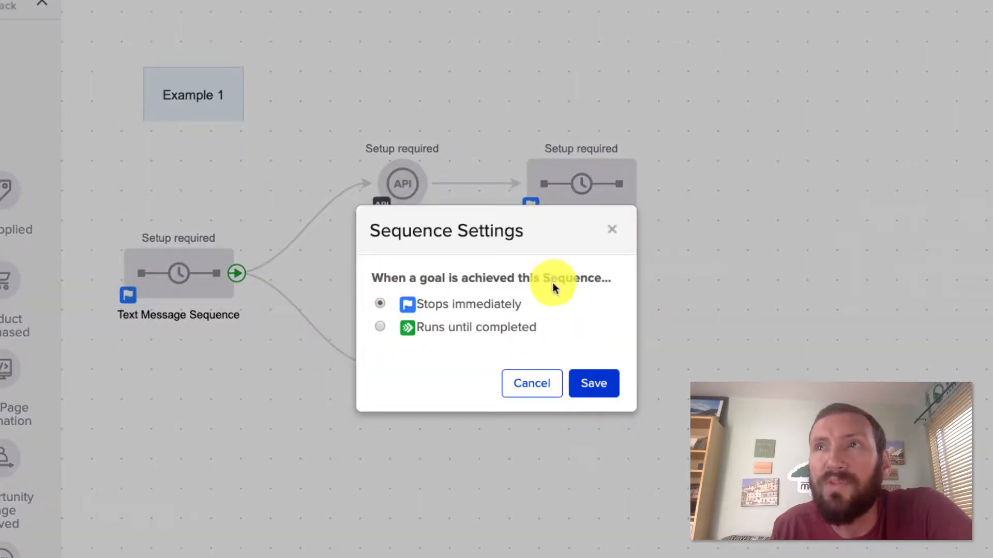
left_click(584, 376)
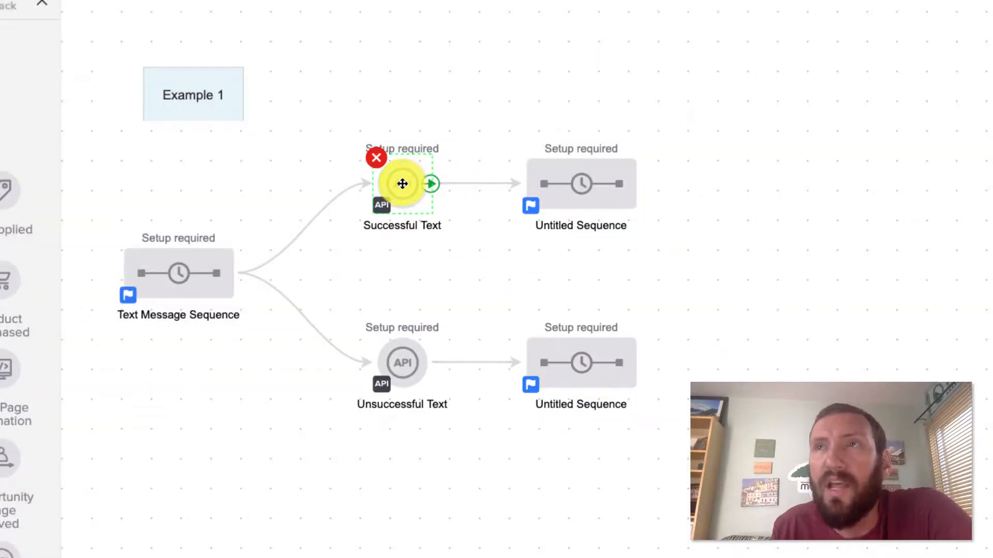
left_click_drag(340, 128, 460, 252)
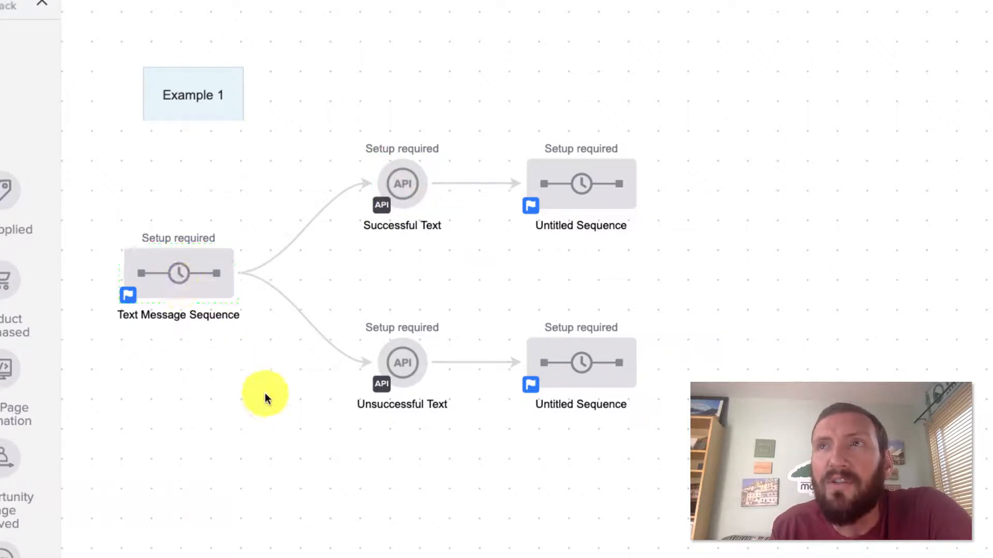
Delete the Unsuccessful Text goal together with the untitled sequence that follows it
left_click_drag(345, 291, 677, 444)
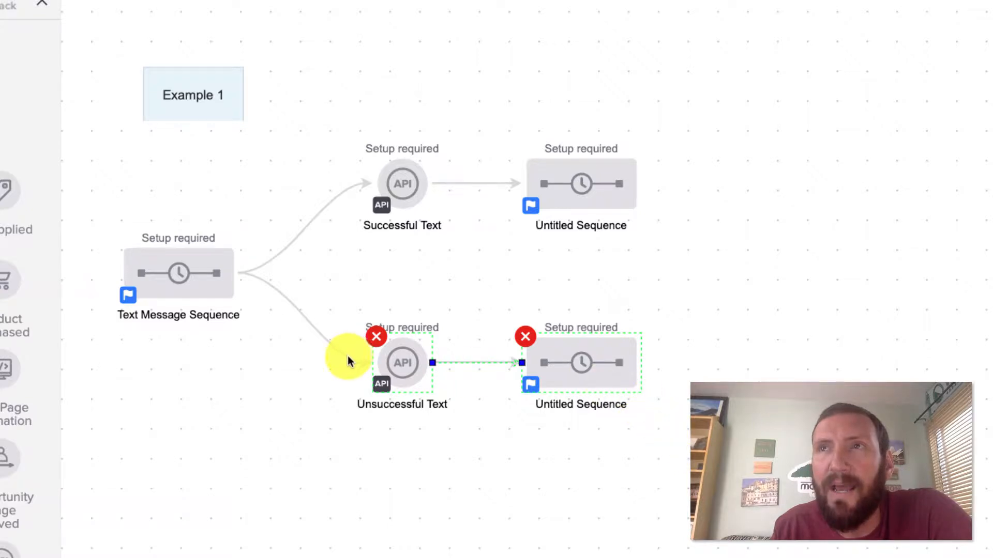
right_click(391, 363)
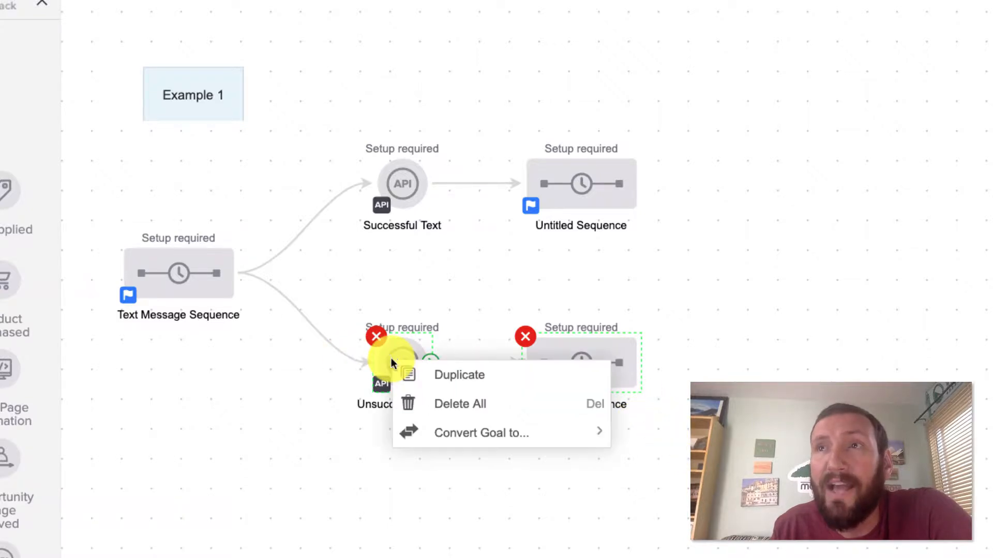
left_click(482, 408)
left_click(646, 455)
Align the Successful Text goal and its untitled sequence in one row with the Text Message Sequence, and move that sequence closer to the goal
left_click_drag(345, 128, 691, 318)
left_click_drag(582, 180, 582, 270)
left_click_drag(83, 214, 307, 365)
left_click_drag(194, 284, 232, 279)
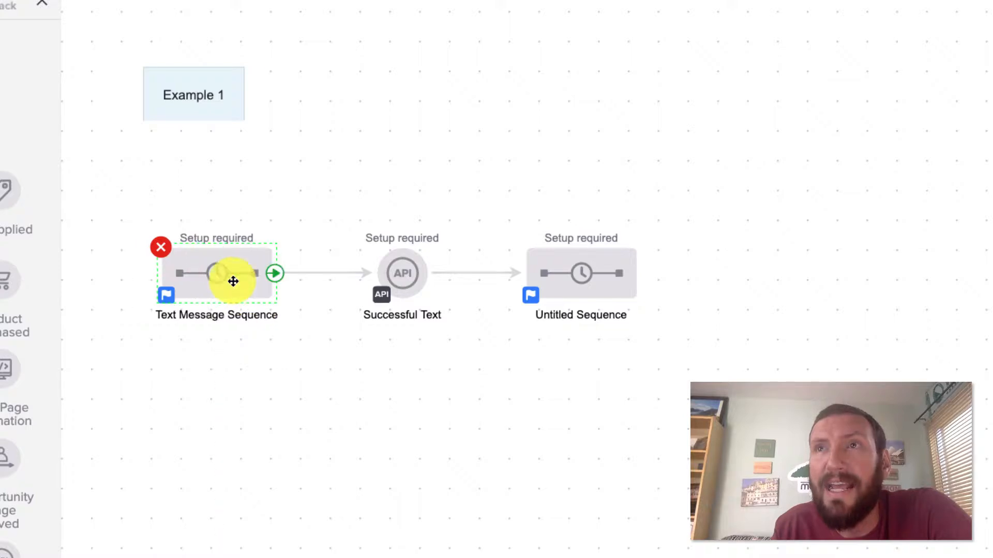
Rename the Text Message Sequence as "Text Message Sequence and secondary attempts"
double_click(230, 315)
key("Right")
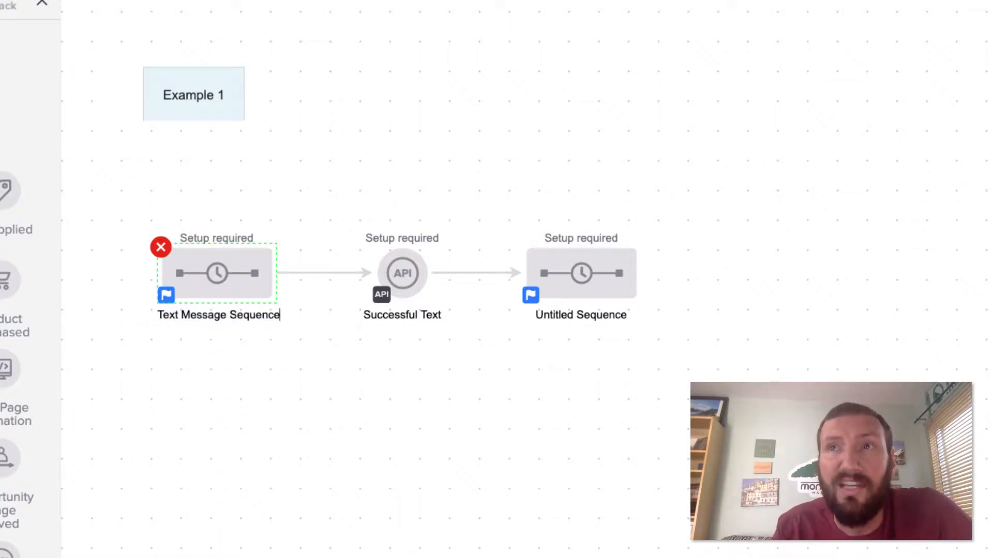
type("and secondary attempts")
key("Return")
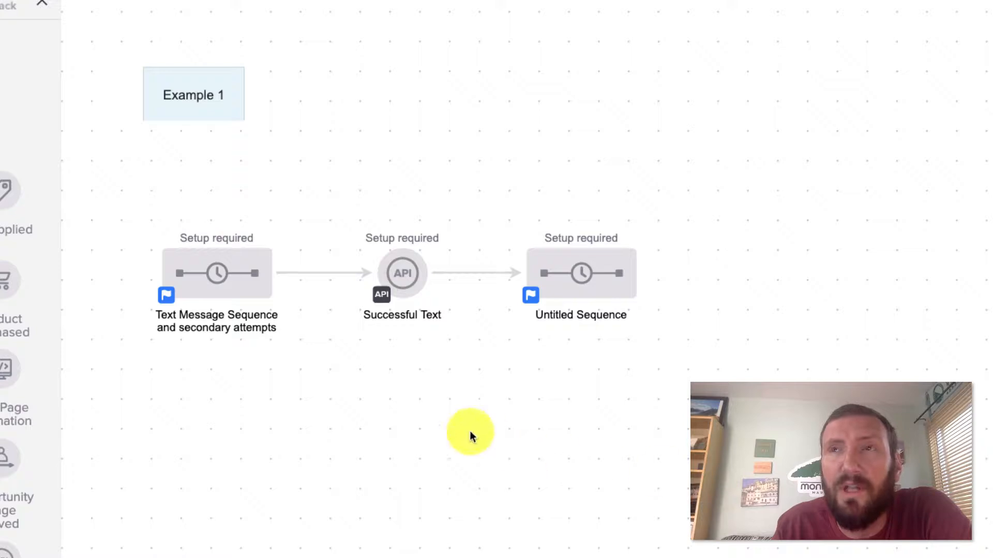
left_click_drag(110, 218, 333, 365)
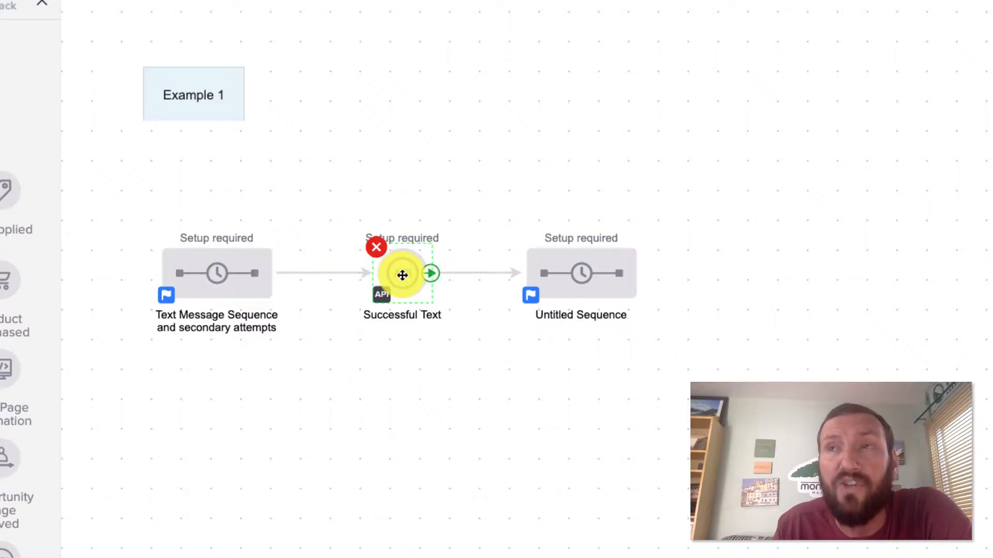
left_click_drag(331, 210, 450, 341)
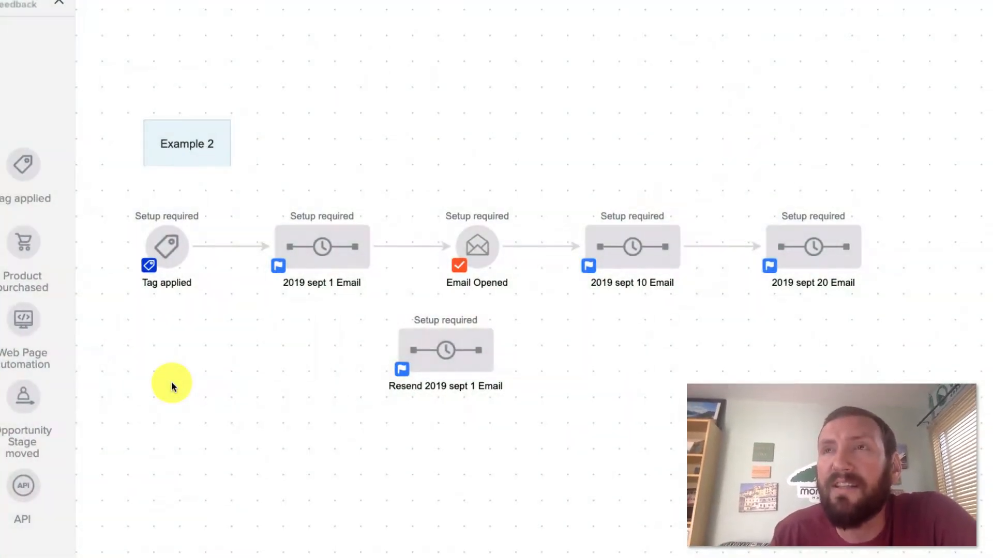
Space out the Example 2 elements and connect the 2019 sept 1 Email sequence to the Resend 2019 sept 1 Email sequence
left_click_drag(234, 192, 395, 304)
left_click_drag(352, 251, 326, 247)
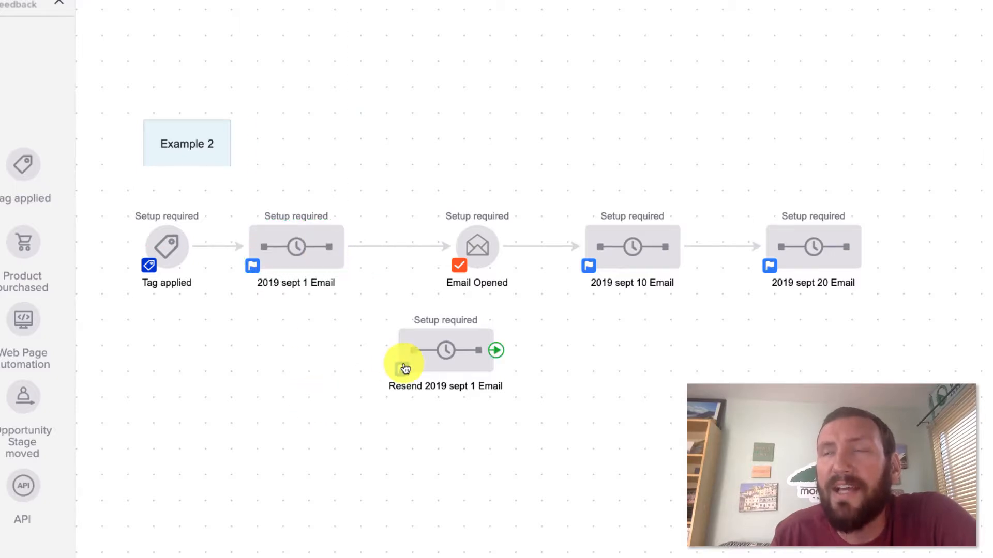
left_click(476, 356)
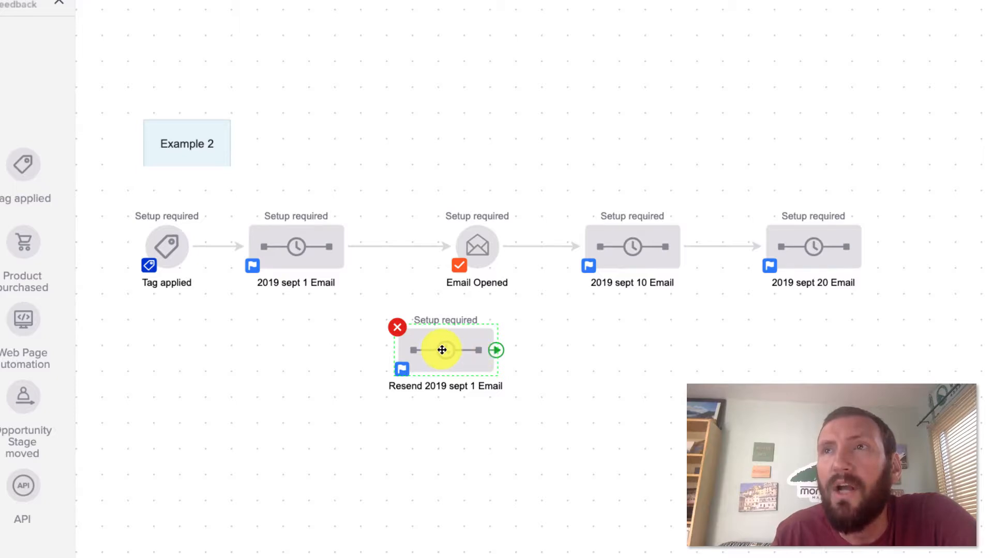
left_click_drag(443, 349, 502, 349)
left_click_drag(347, 253, 492, 372)
left_click(481, 244)
left_click_drag(481, 244, 507, 243)
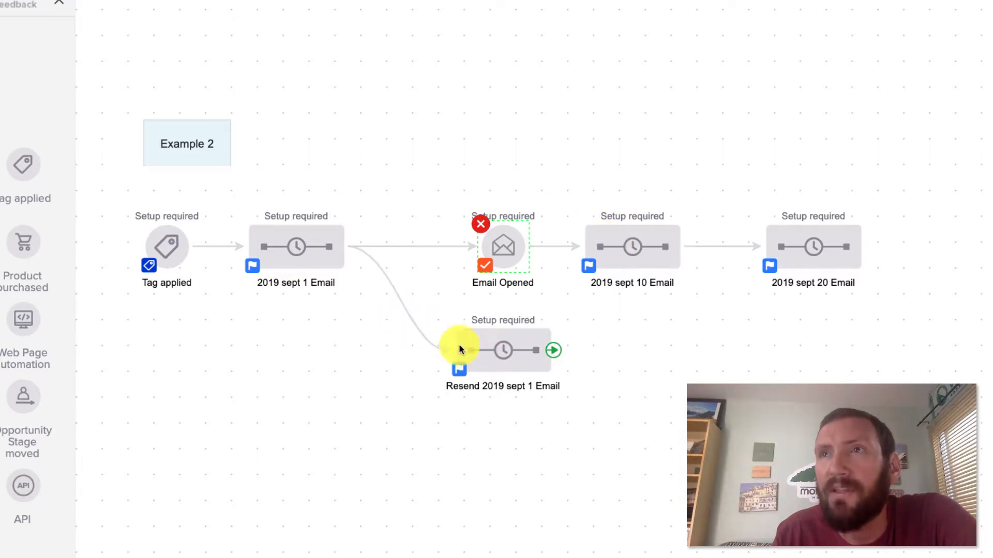
Delete the connection to the Resend 2019 sept 1 Email sequence, and move that sequence and the Email Opened goal back toward the first email
left_click(413, 319)
key("Delete")
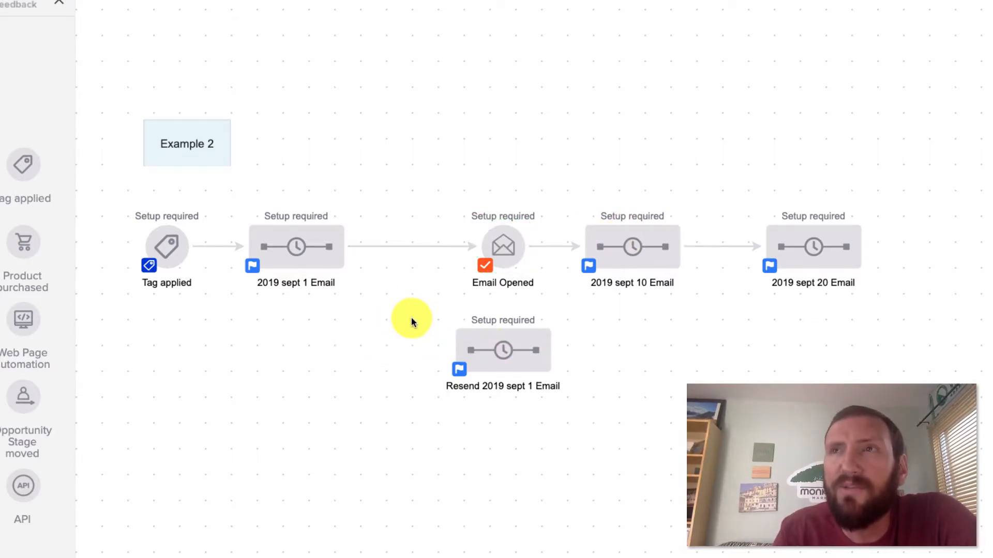
left_click_drag(492, 343, 410, 344)
left_click_drag(499, 262, 473, 262)
left_click(286, 310)
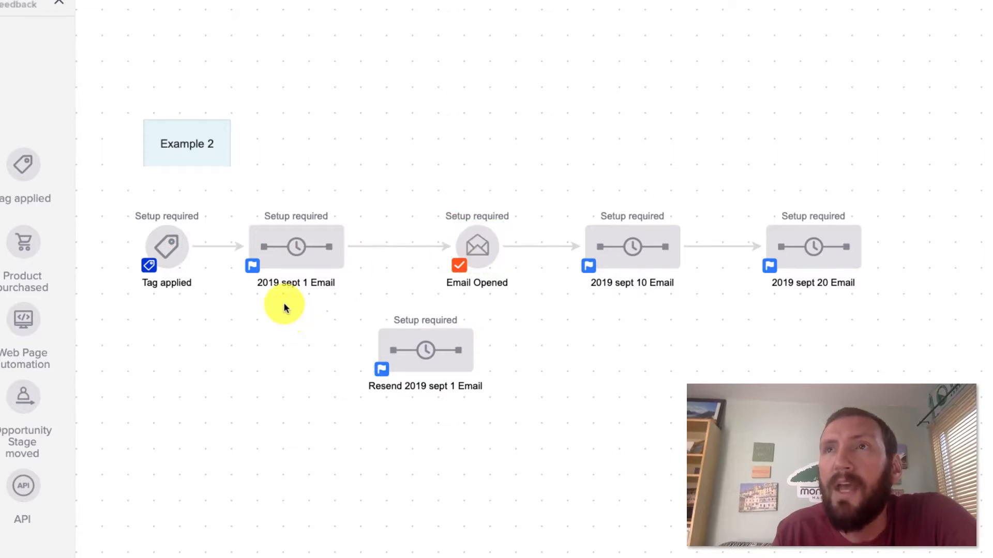
Review what the 2019 sept 1 Email sequence does when a goal is achieved, without changing the setting
left_click(253, 267)
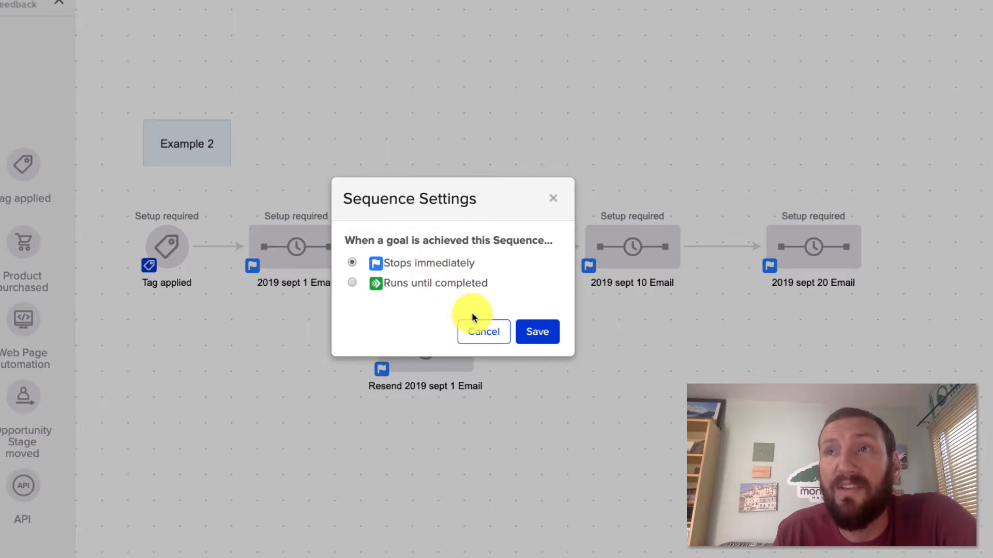
left_click(484, 332)
left_click_drag(423, 211, 525, 293)
Rename the 2019 sept 1 Email sequence as "2019 sept 1 Email and Resend Attempts"
left_click(302, 300)
left_click(306, 284)
double_click(307, 284)
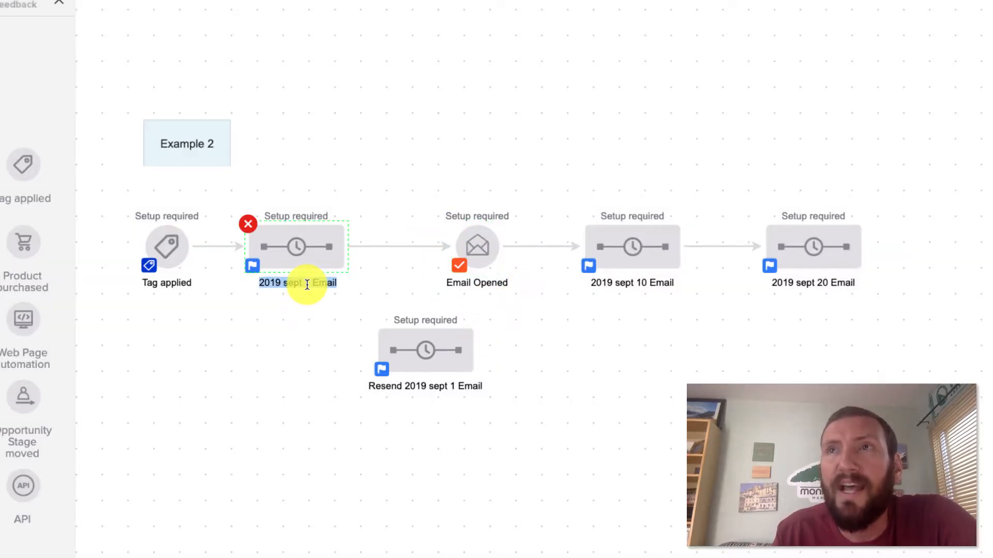
type("and Resend Attempts")
Delete the unconnected Resend 2019 sept 1 Email sequence and center the first email sequence between the Tag applied and Email Opened goals
left_click(451, 349)
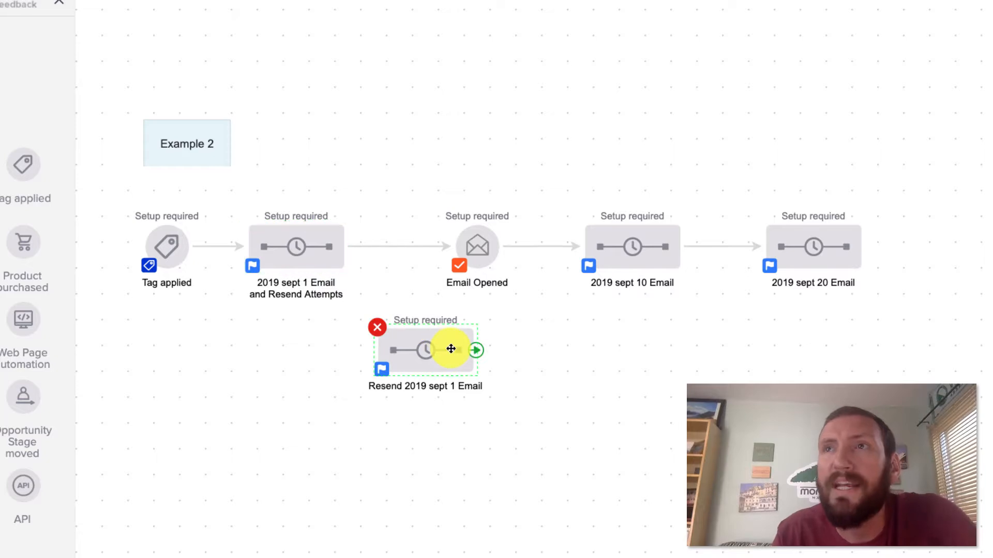
left_click(378, 327)
left_click_drag(309, 261, 338, 261)
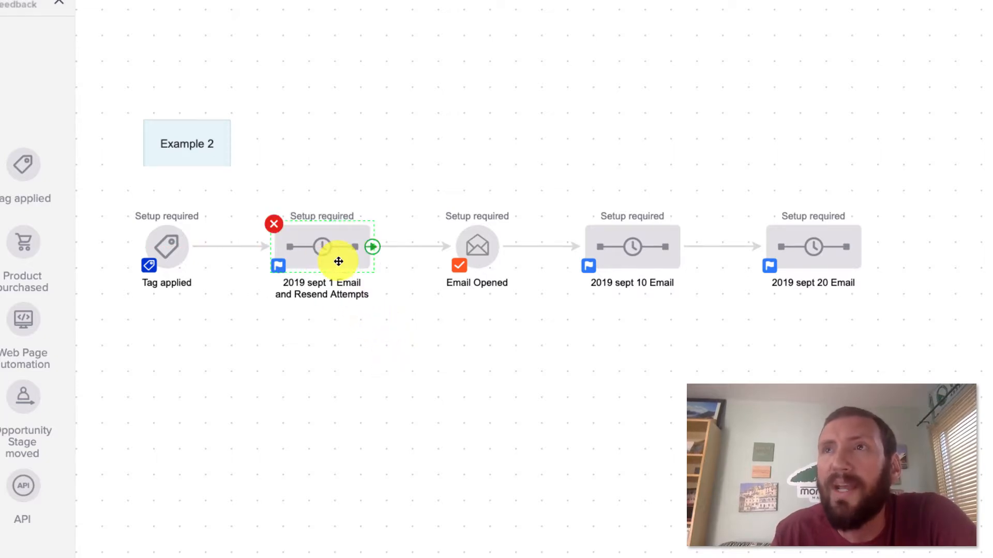
left_click_drag(243, 194, 409, 324)
left_click(409, 323)
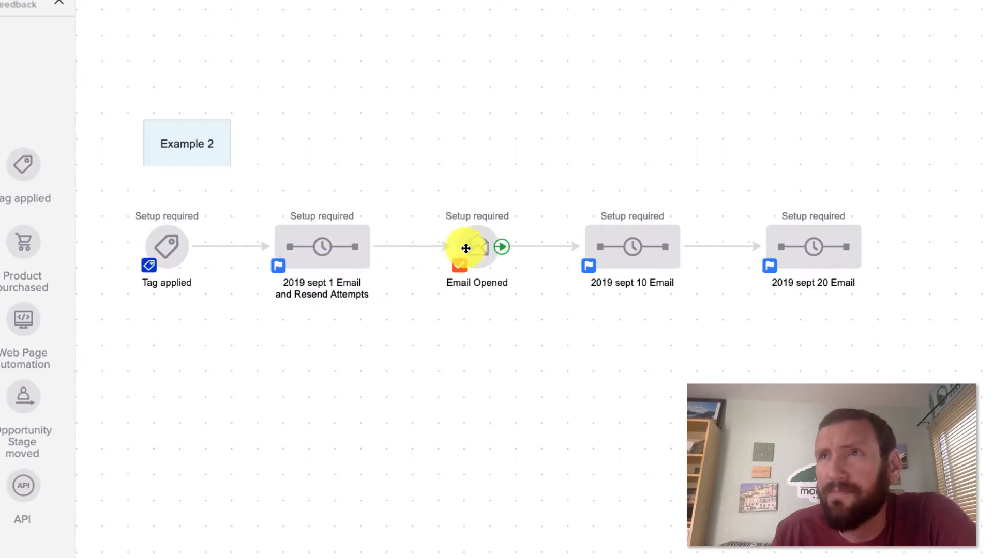
left_click(481, 246)
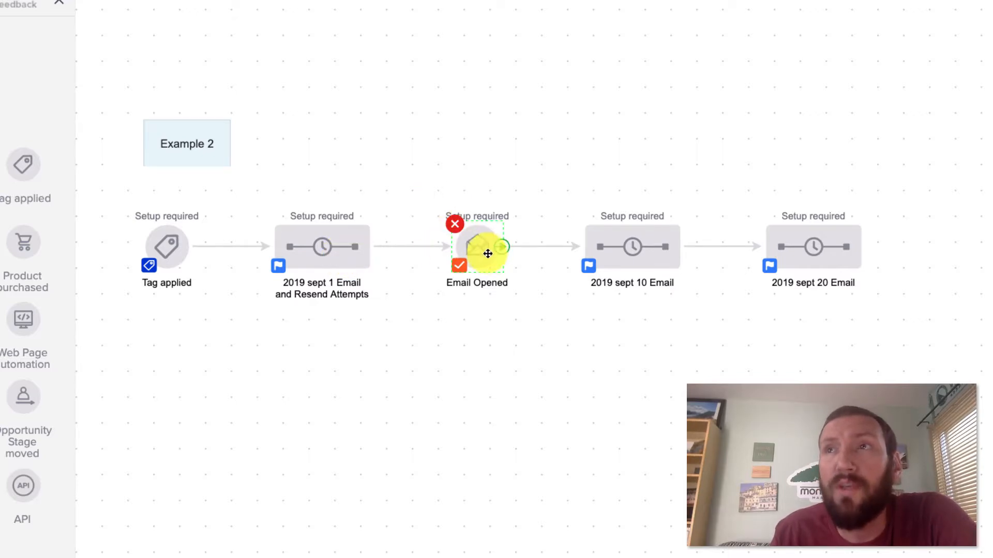
left_click(626, 243)
left_click_drag(546, 184, 937, 342)
left_click(531, 338)
left_click_drag(250, 195, 417, 335)
left_click(418, 337)
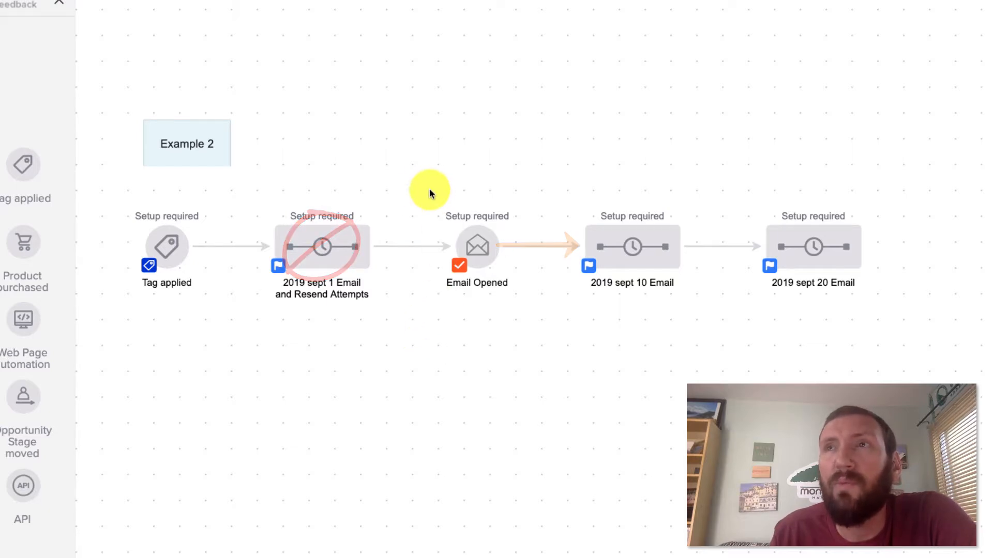
left_click_drag(414, 189, 528, 316)
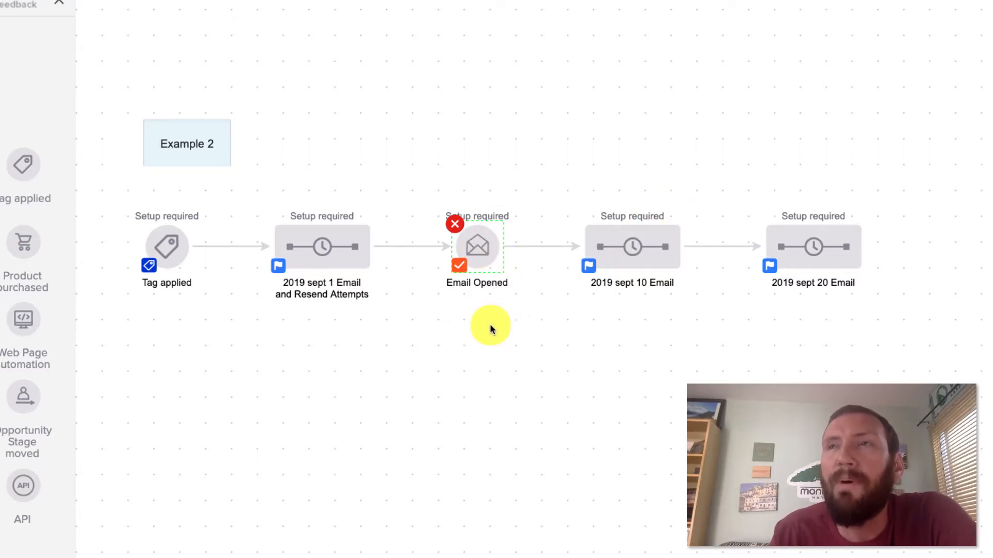
left_click_drag(250, 188, 407, 325)
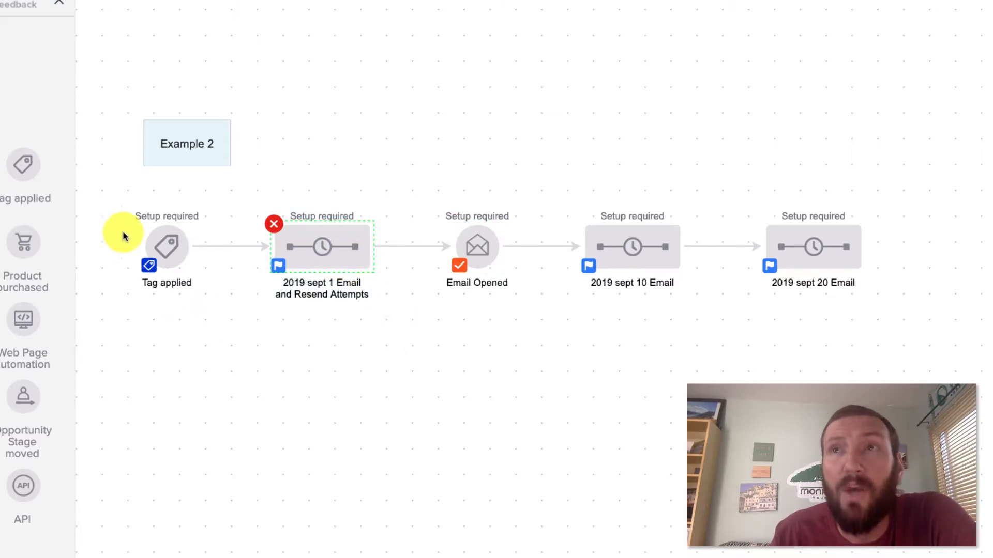
left_click_drag(109, 193, 253, 333)
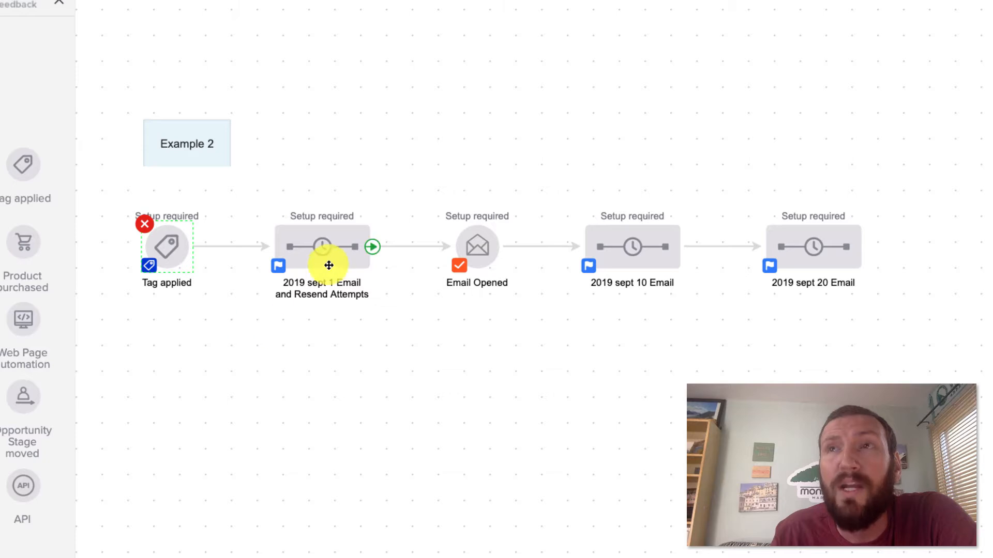
left_click(328, 248)
left_click_drag(421, 185, 546, 331)
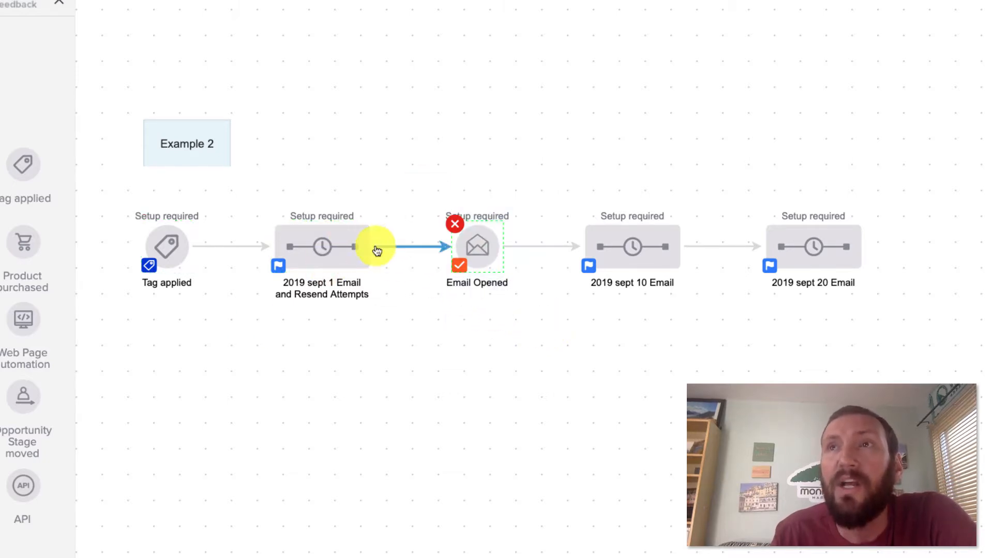
left_click(332, 233)
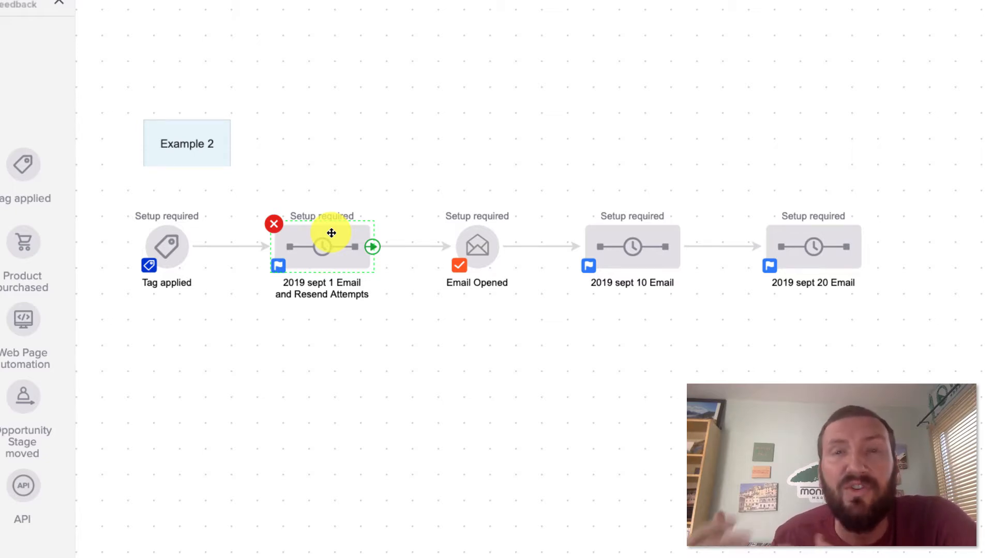
left_click_drag(407, 177, 538, 318)
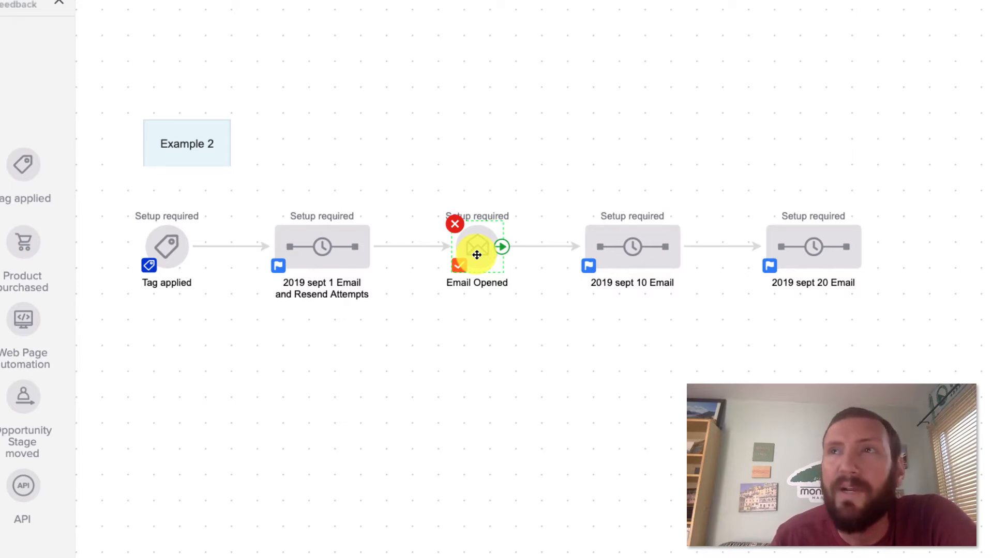
left_click_drag(250, 185, 421, 336)
left_click(421, 334)
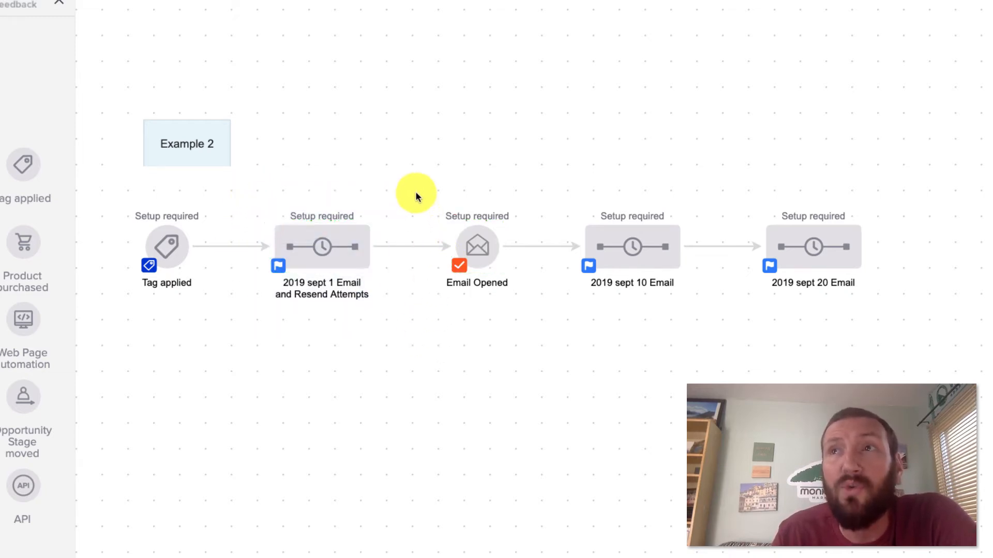
left_click_drag(410, 190, 544, 323)
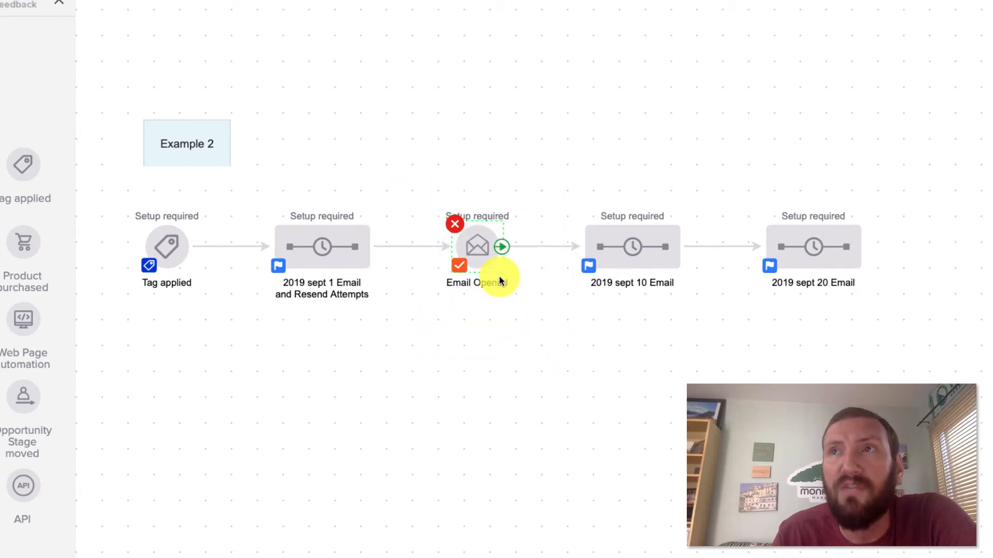
left_click(580, 429)
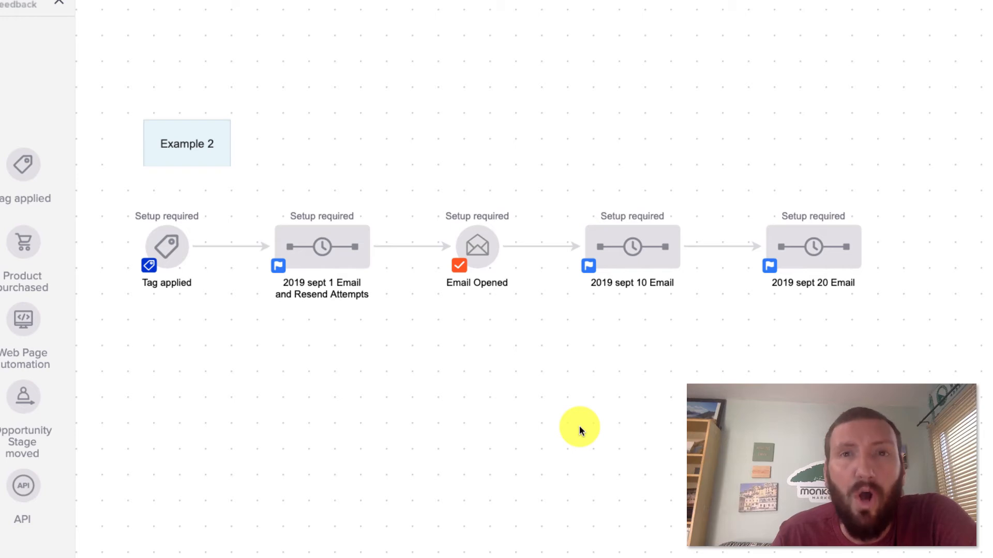